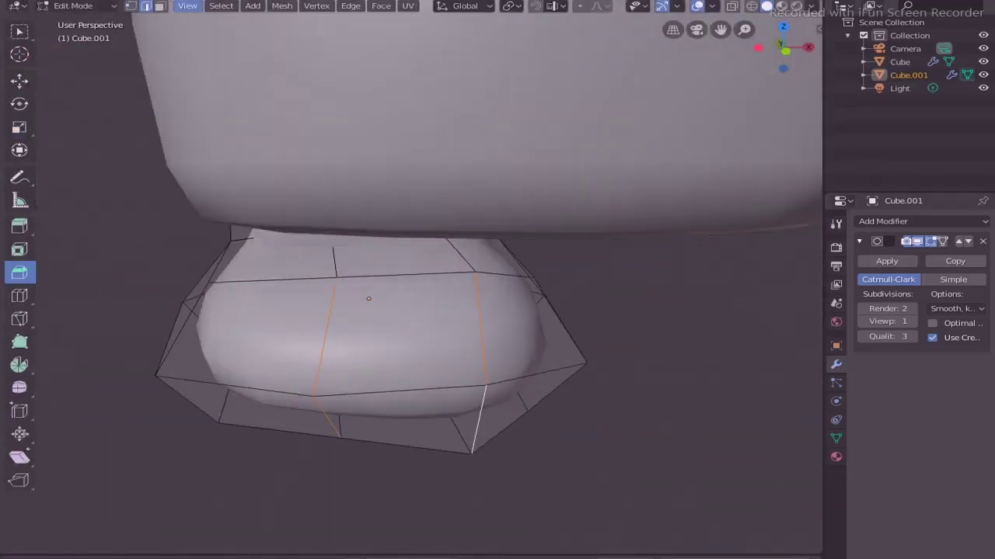
Show the transform properties sidebar beside the finished rounded, toed foot.
key("n")
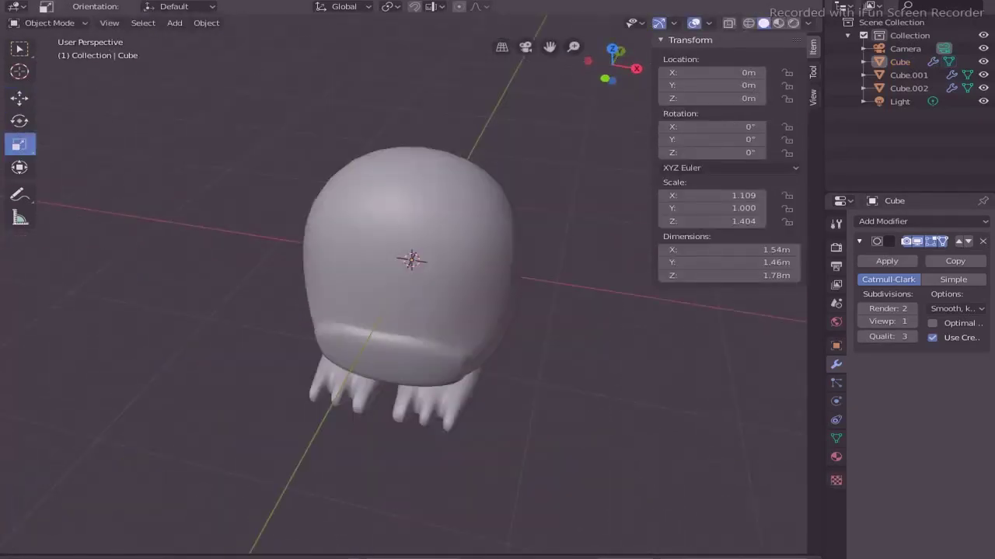
Add a new cube and start scaling it into the flat beak bar.
key("shift+a")
left_click(666, 302)
key("s")
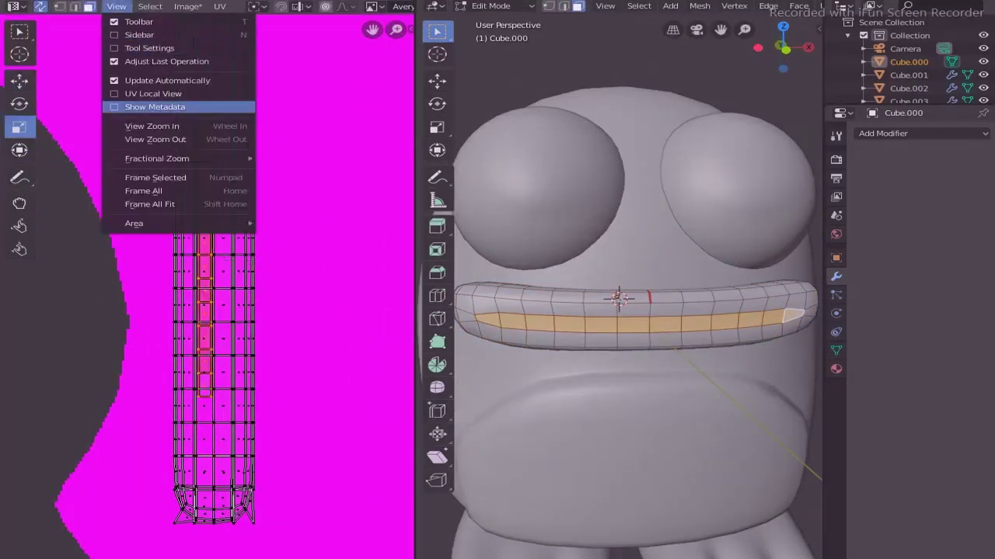
Dismiss the open menu without choosing any option.
key("Escape")
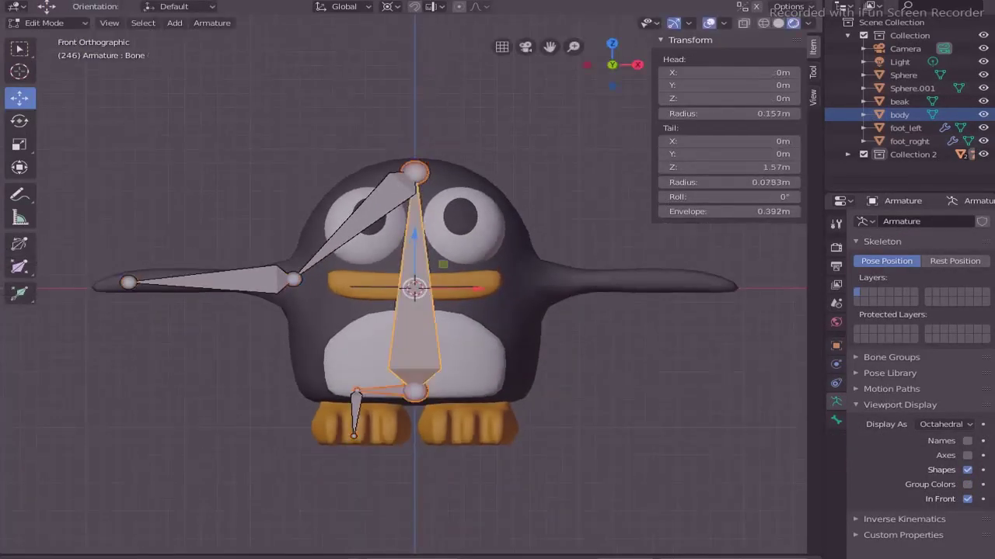
Zoom in on the penguin's painted body, wings and bone skeleton.
scroll(416, 288, "up", 1)
Deselect all bones and enter Edit Mode on the eye mesh.
key("alt+a")
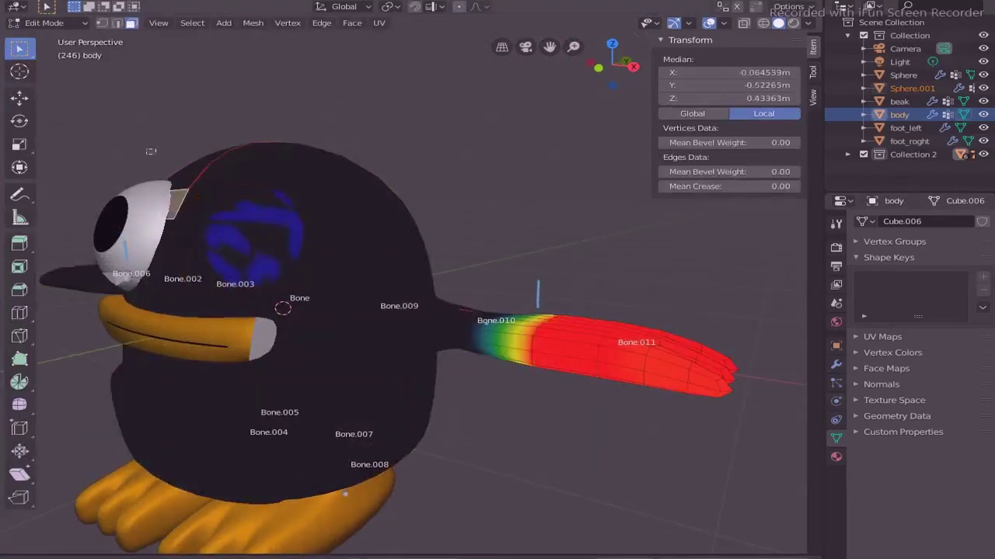
key("Tab")
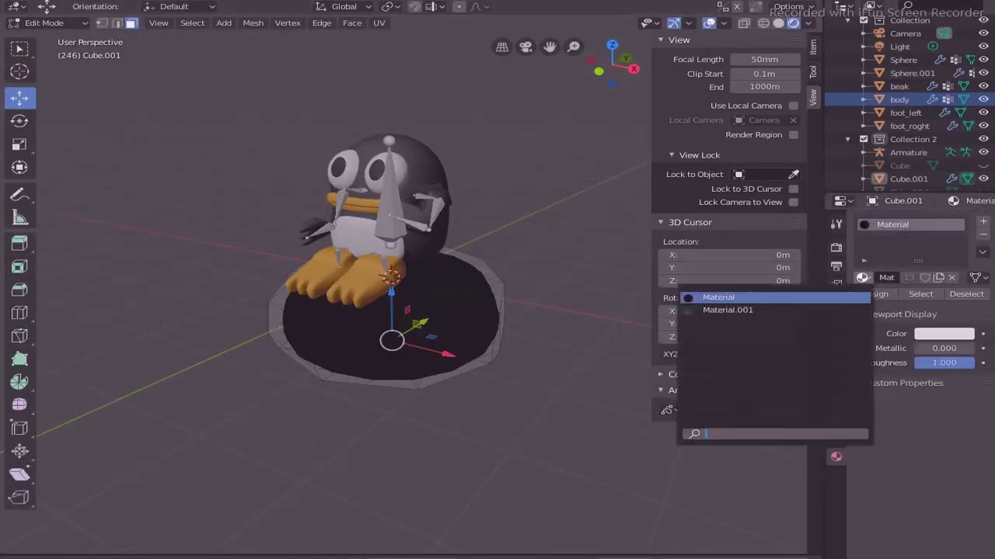
Give the rounded base the purple Material.001.
left_click(728, 310)
scroll(398, 272, "down", 2)
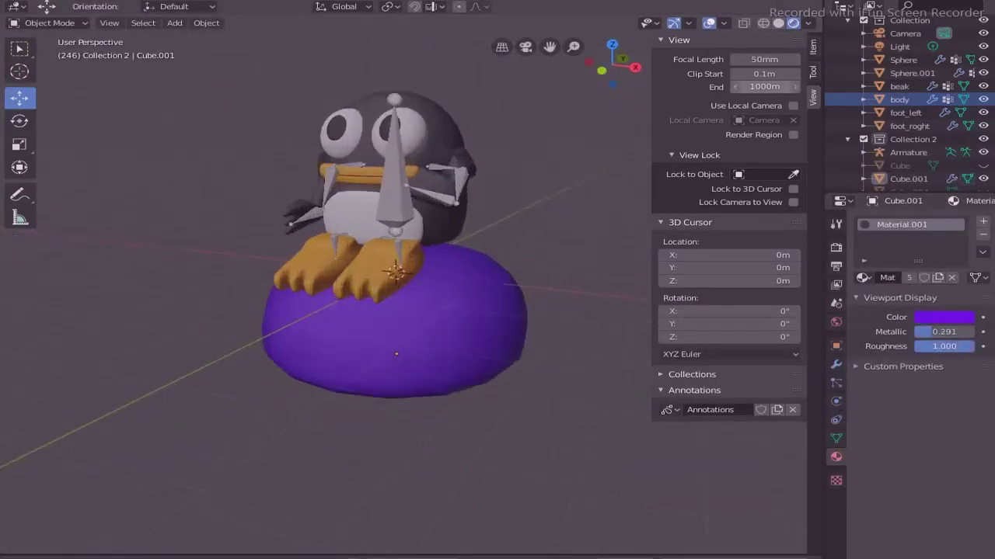
key("shift+a")
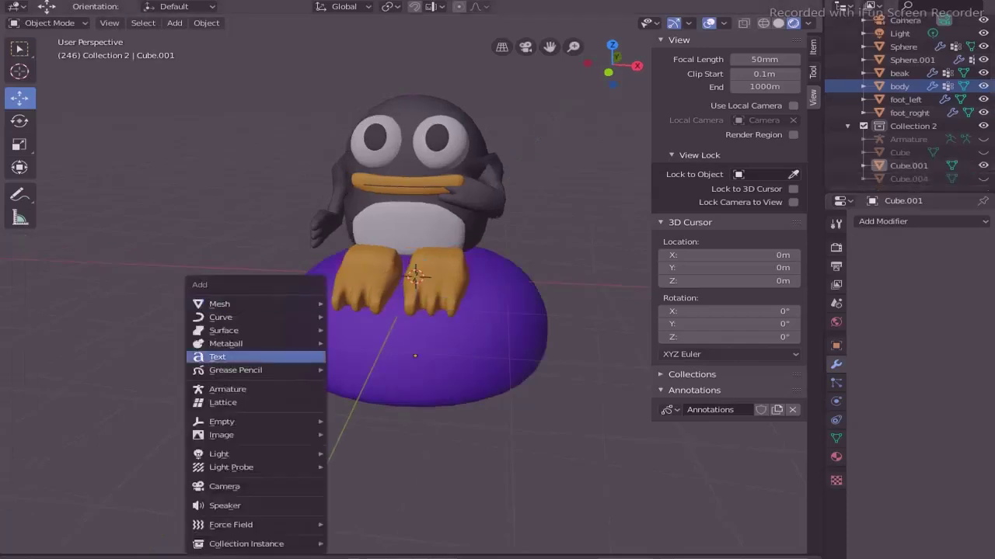
key("Escape")
Select the scene Camera and look through its view.
left_click(904, 20)
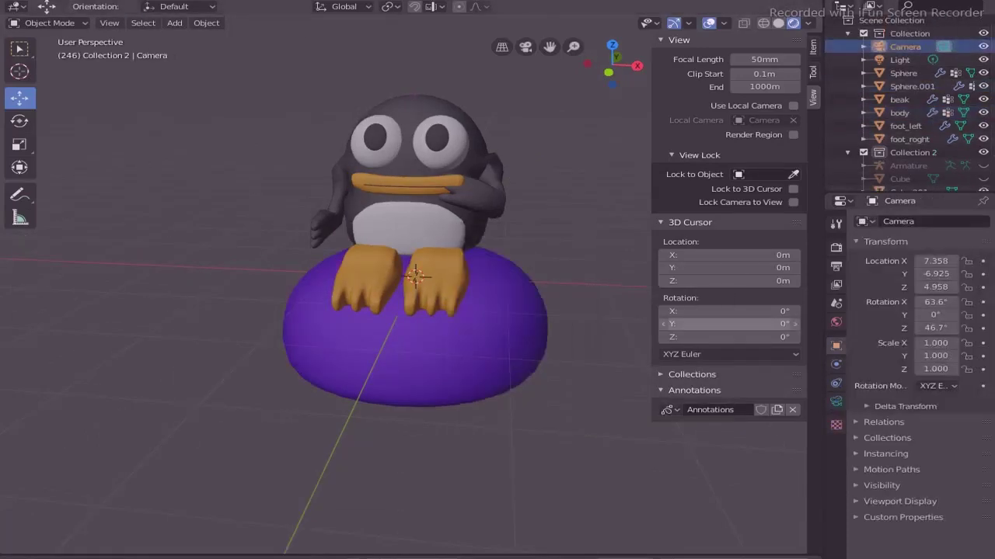
key("KP_0")
left_click(813, 47)
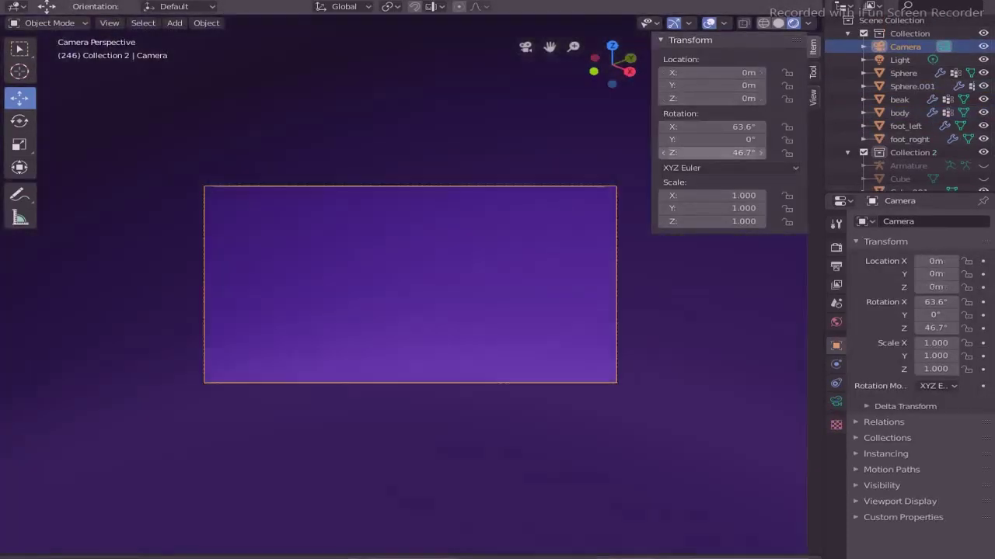
Turn the camera to face the penguin and switch out of Pose Mode.
left_click_drag(711, 72, 746, 72)
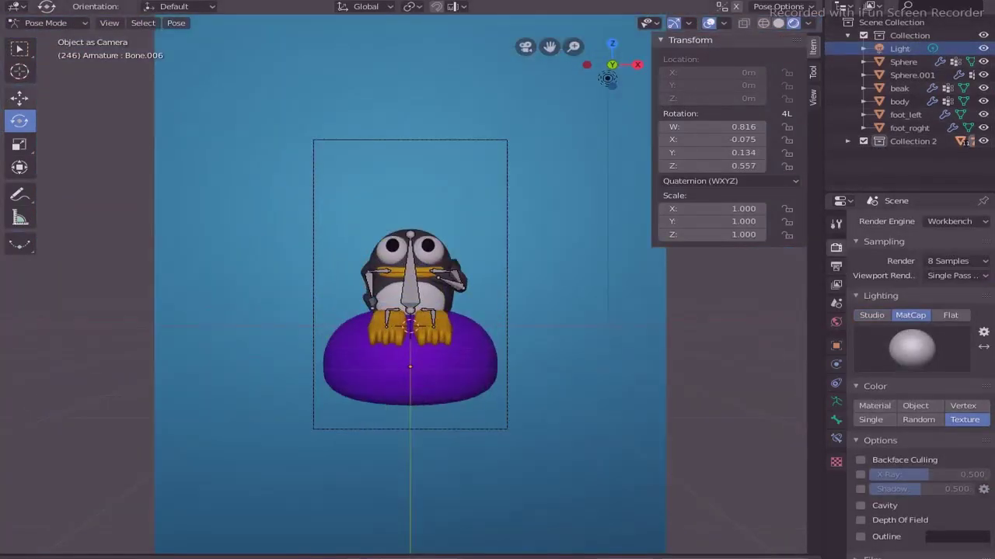
left_click(45, 23)
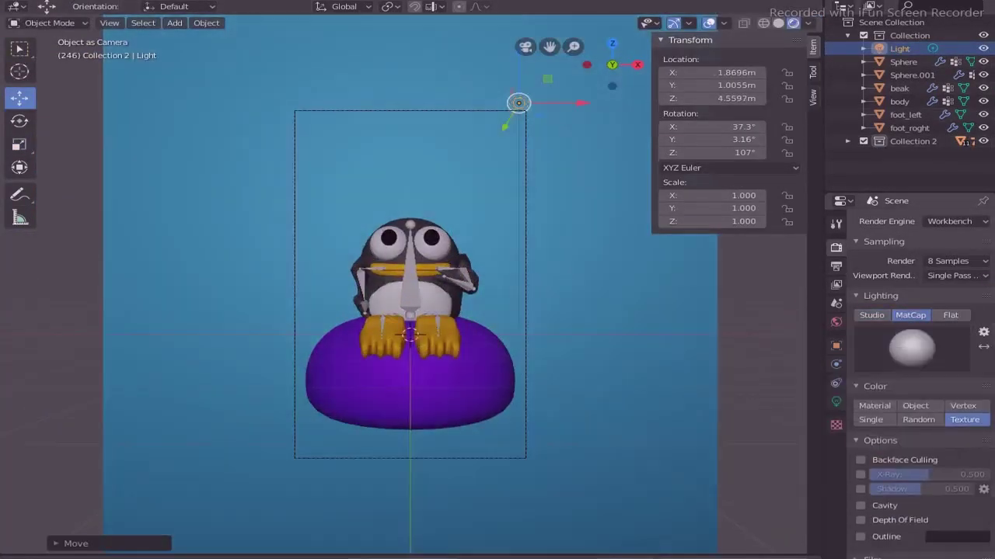